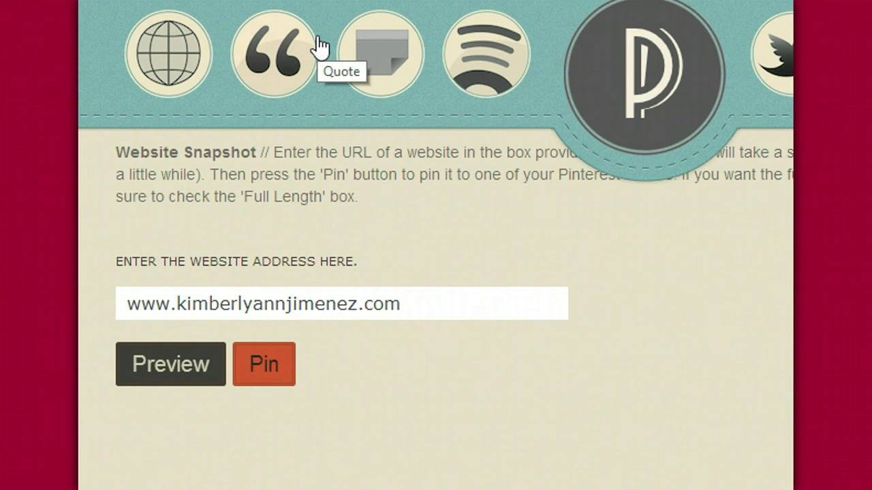
Open the quote maker and select its text "Pinterest for Business: Leveraging pins to attract your ideal audience."
left_click(273, 57)
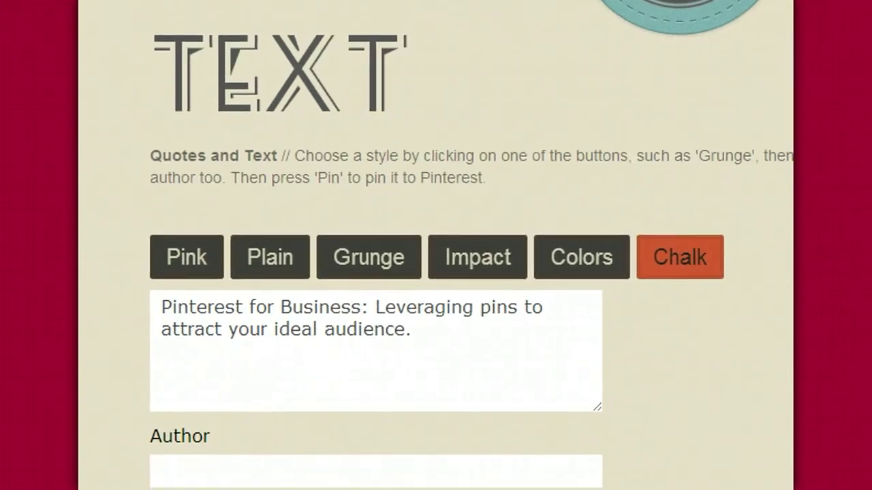
scroll(436, 273, "down", 3)
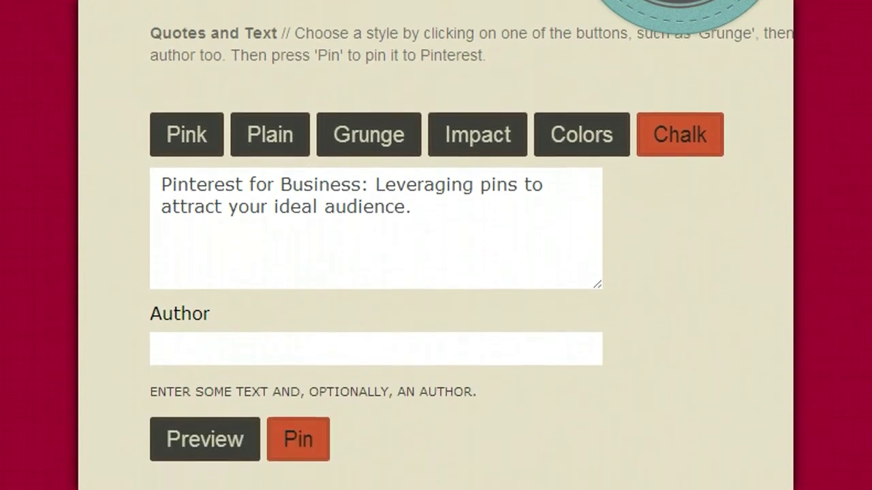
left_click(301, 127)
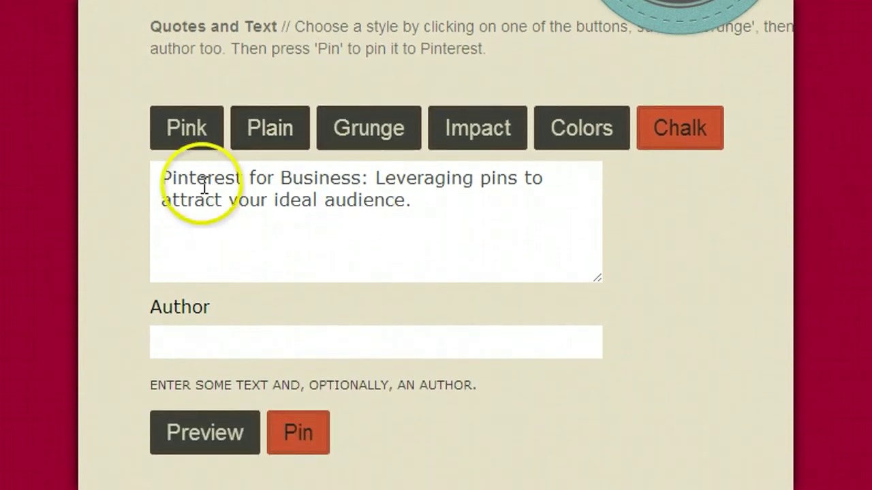
triple_click(185, 171)
left_click(187, 175)
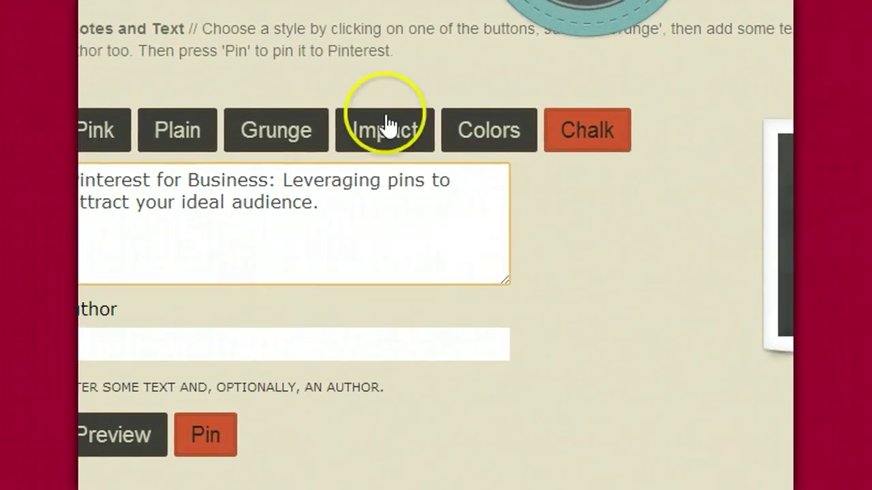
Apply the Grunge style to the quote and prepare it as a Pinterest pin for the Social Media Scoop Tips board
left_click(263, 128)
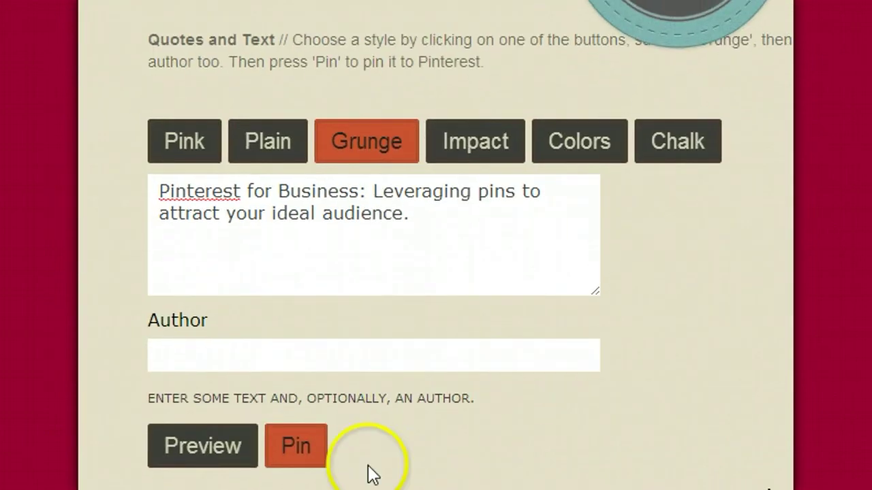
left_click(278, 455)
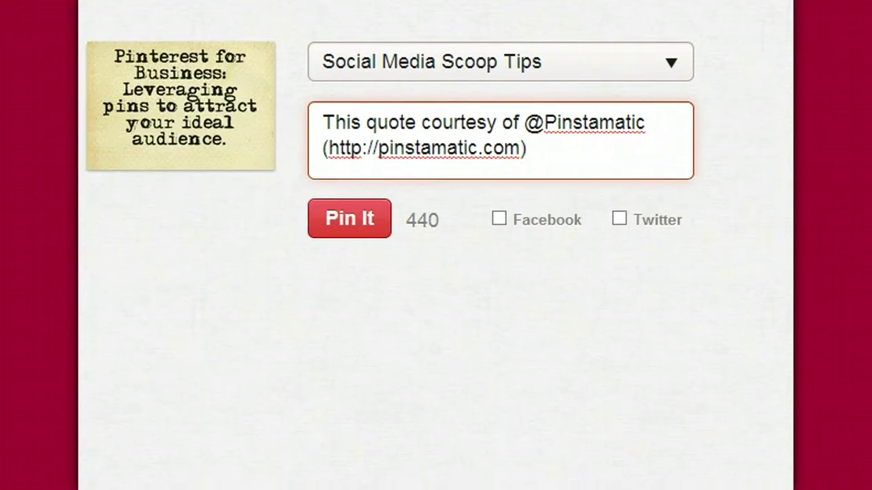
left_click(473, 54)
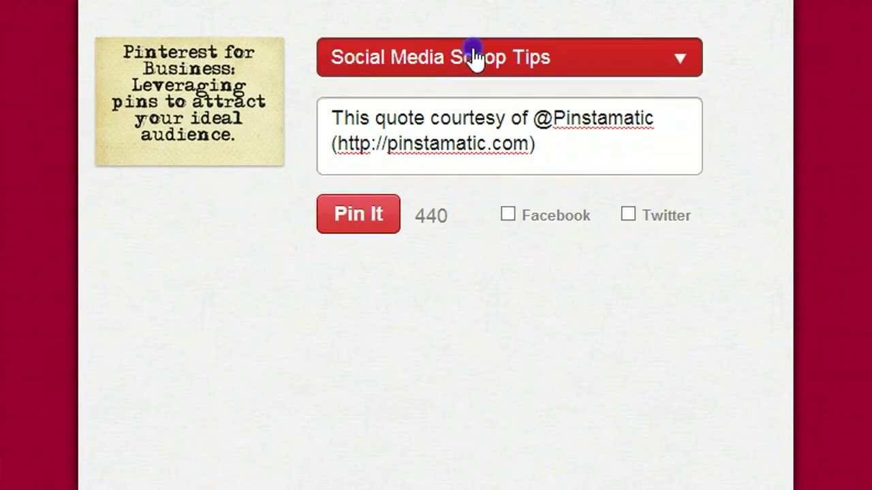
left_click(475, 57)
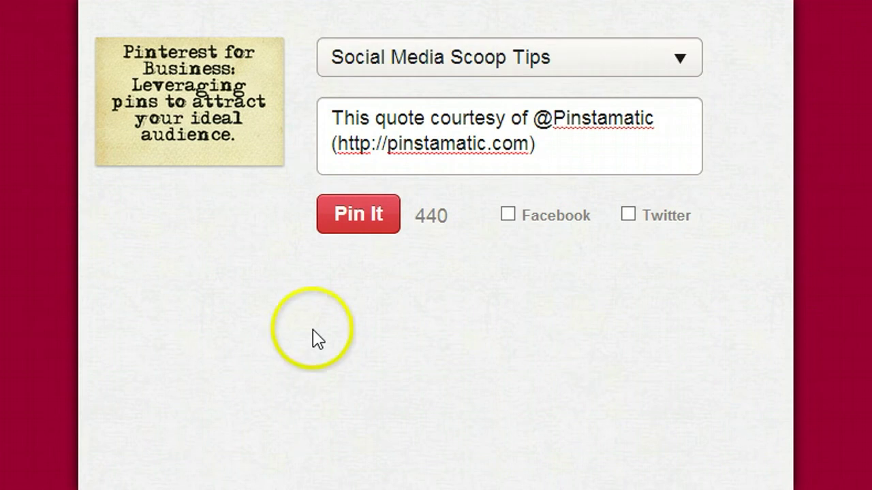
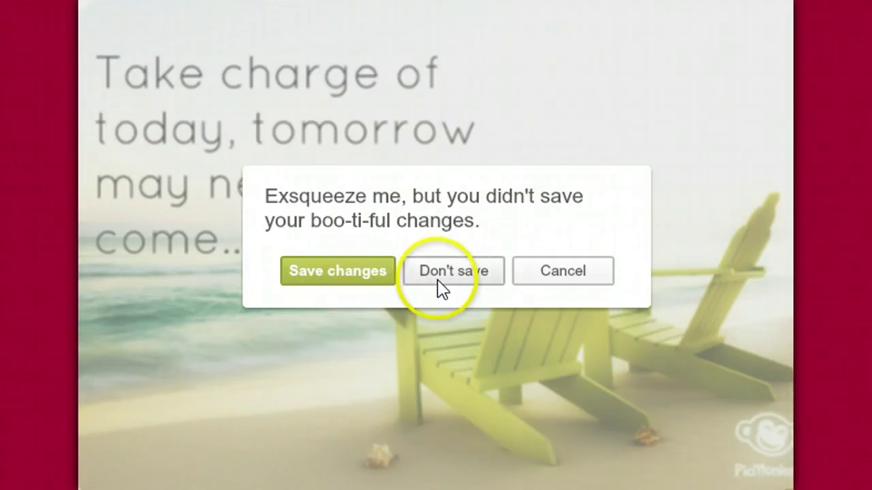
Switch to PicMonkey, discard the unsaved edits of the previous image and start editing a photo
left_click(437, 290)
scroll(163, 68, "down", 5)
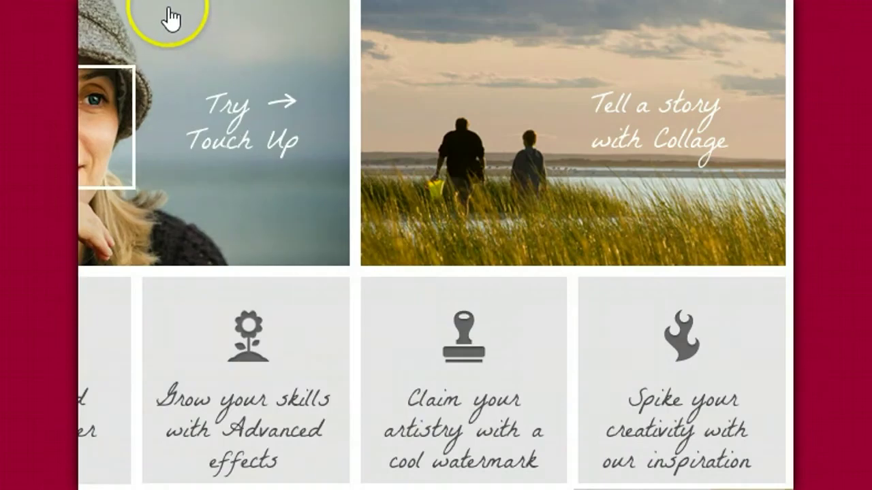
scroll(170, 21, "up", 5)
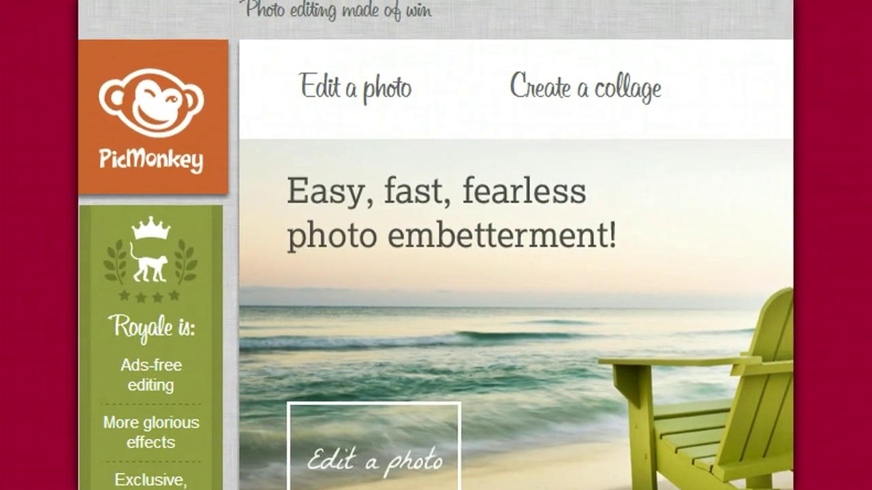
mouse_move(292, 166)
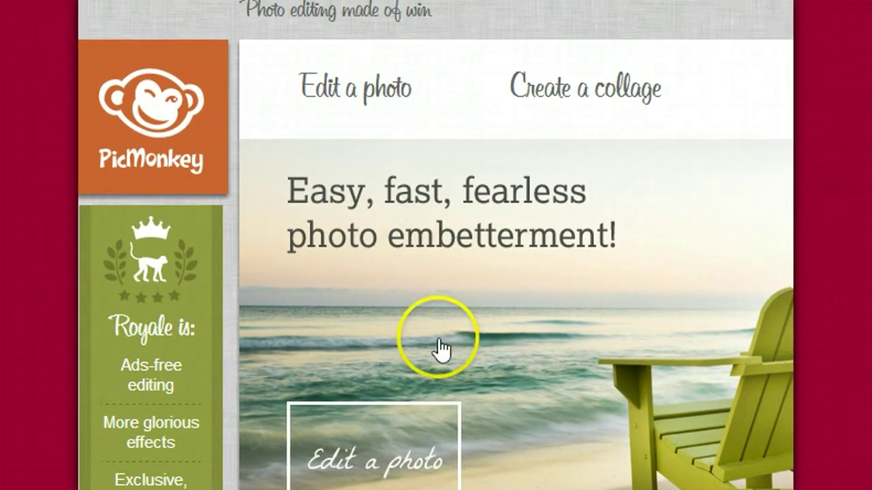
left_click(408, 421)
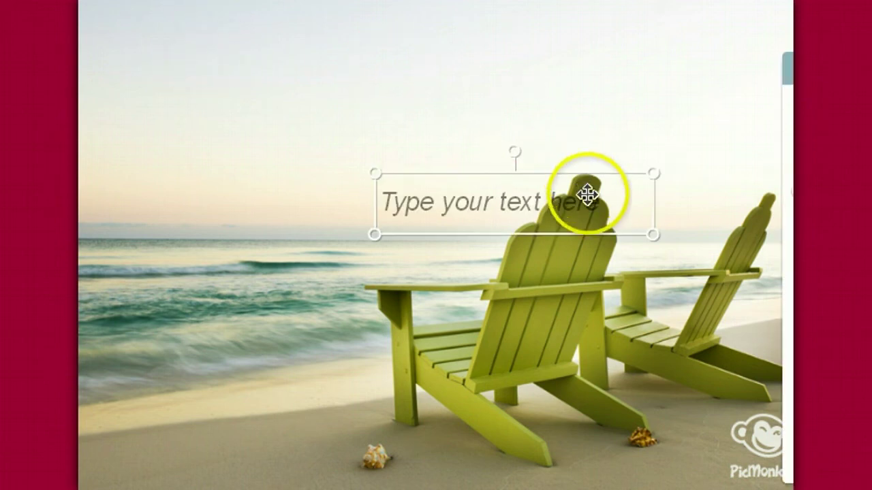
Enter "*Beauty you can't resist...." in the text box on the beach photo
left_click(587, 209)
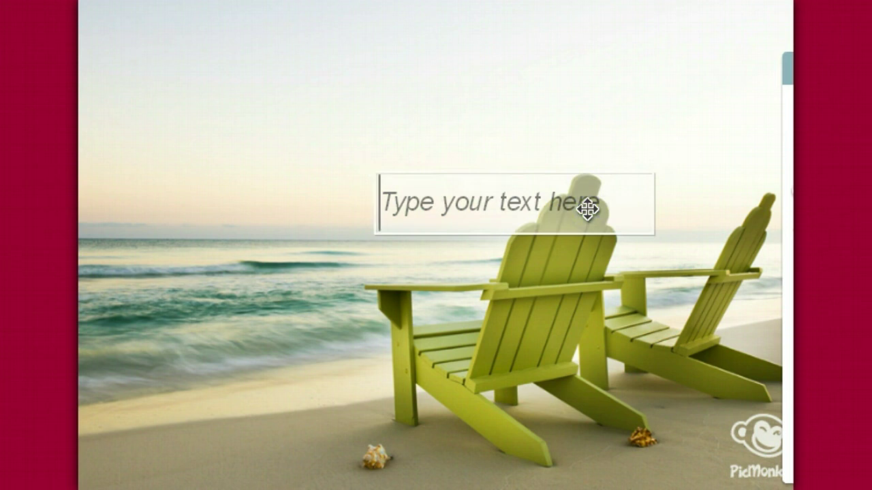
type("*")
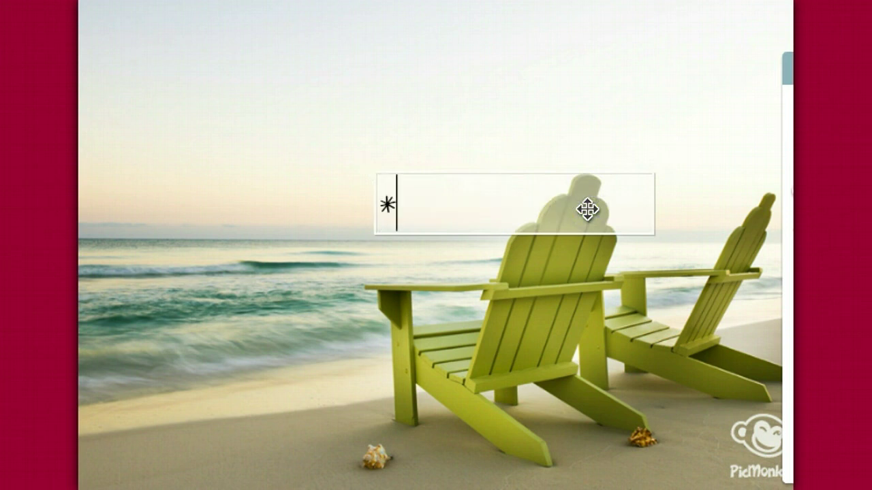
type("Beaut")
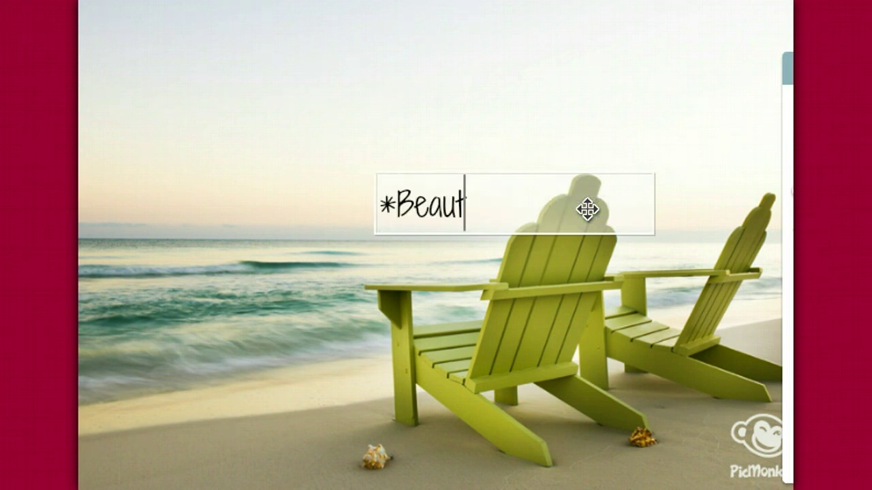
type("y you car")
type("'t res")
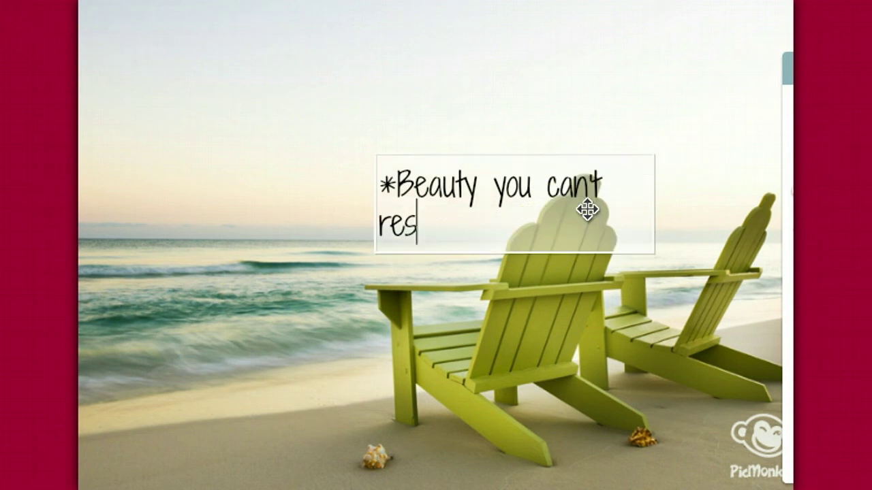
type("ist....")
Move the caption into the sky at the photo's upper-left and enlarge its text box, staying on the page
left_click(549, 201)
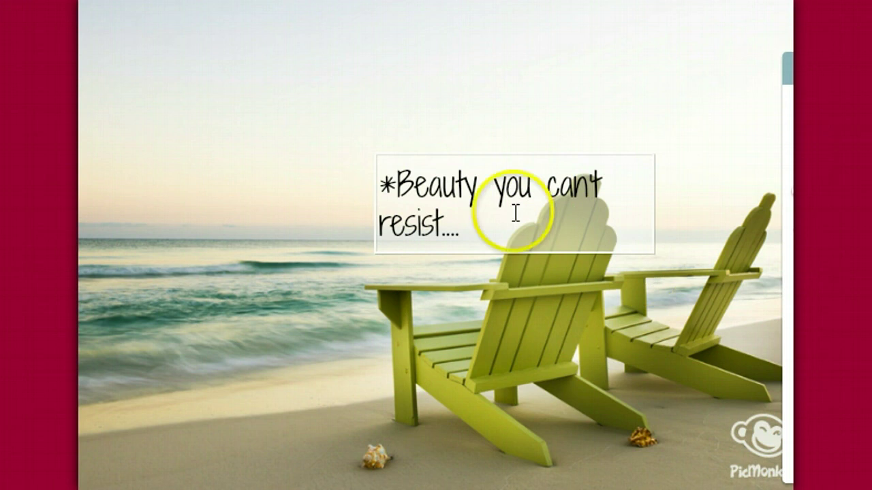
left_click(480, 187)
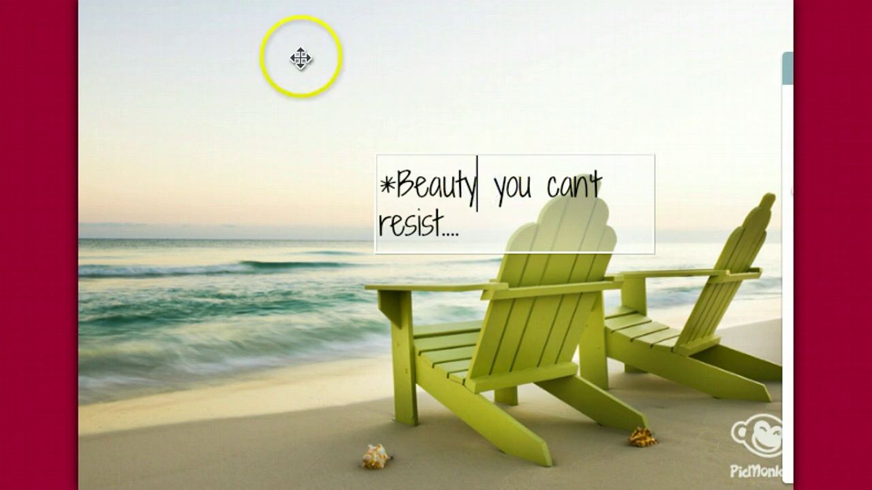
left_click(416, 253)
left_click_drag(431, 179, 167, 77)
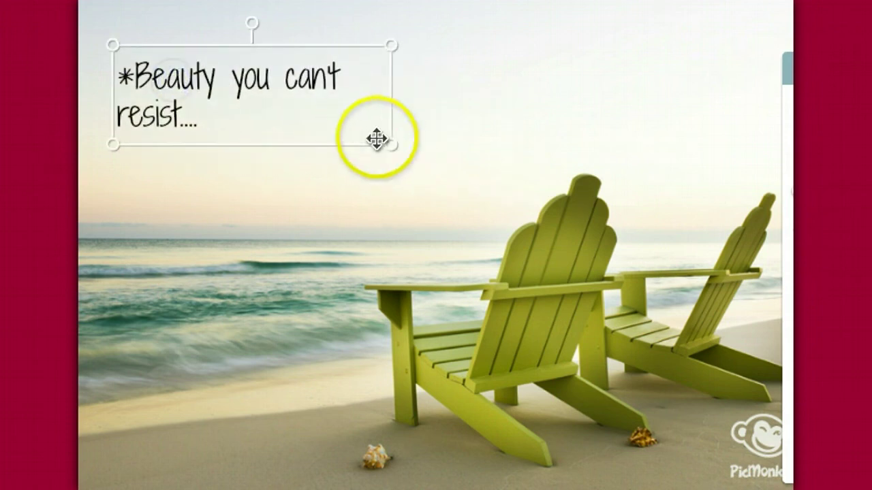
key("BackSpace")
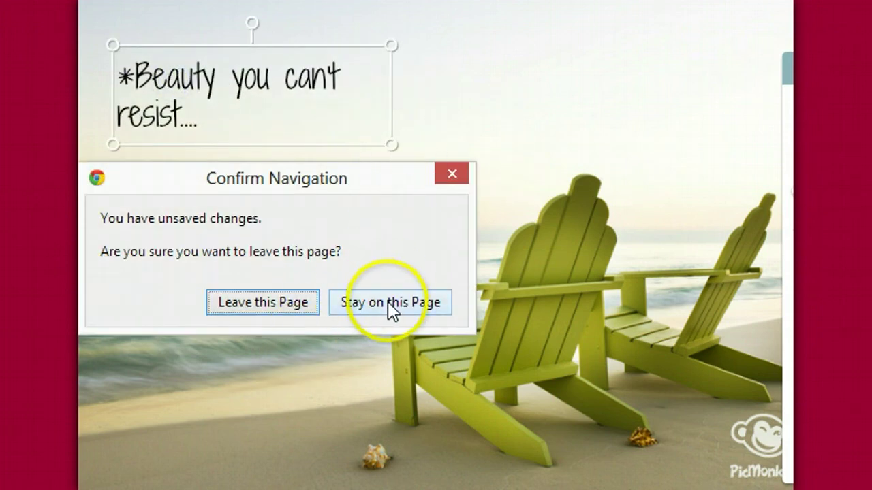
left_click(344, 301)
left_click_drag(394, 149, 477, 213)
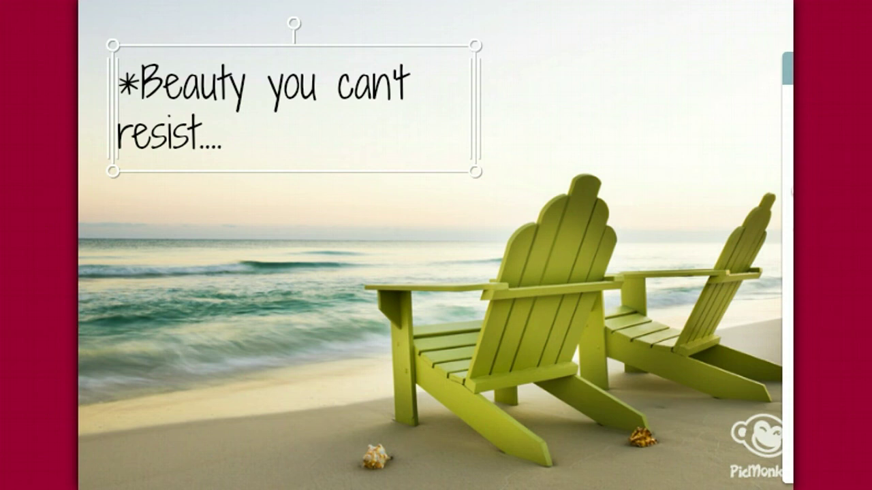
Deselect the caption and save the changes to the beach photo
left_click(175, 364)
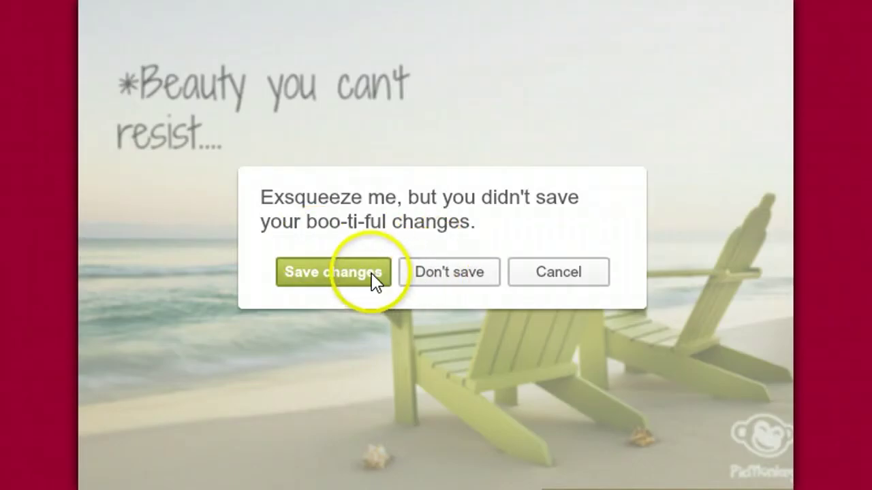
left_click(374, 276)
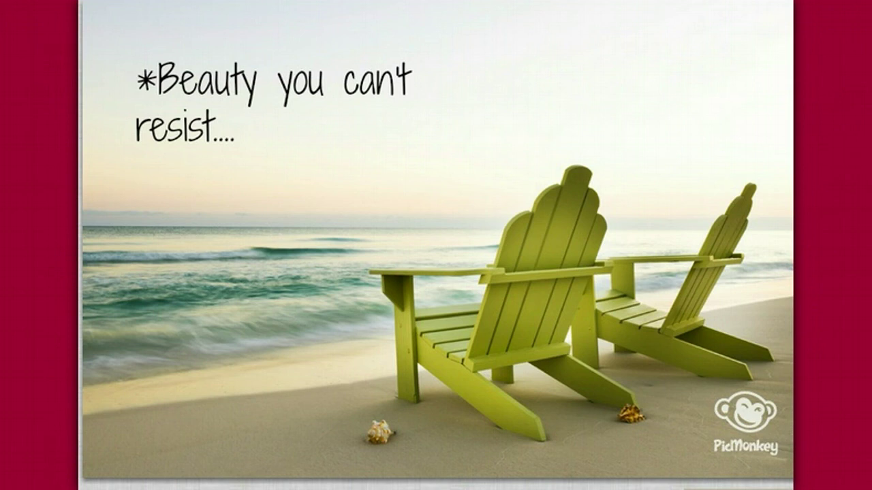
left_click(79, 259)
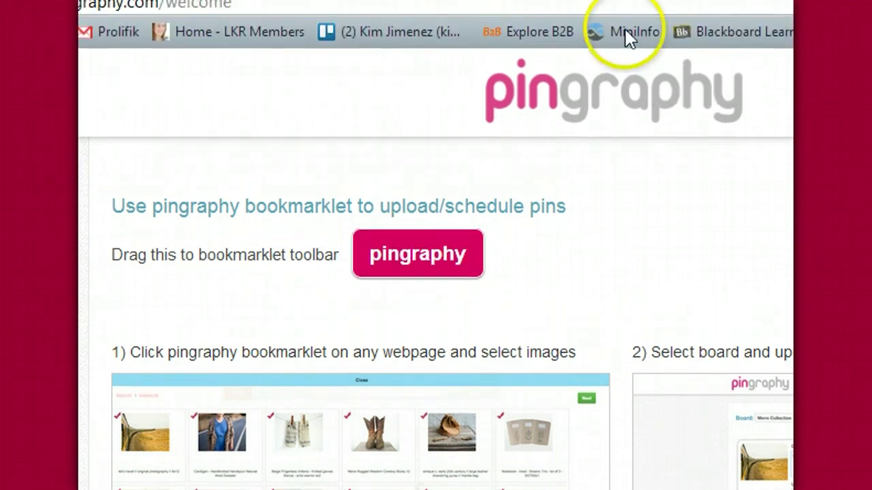
Add the pingraphy bookmarklet to the browser's bookmarks bar and run it on the Marie Forleo website
left_click_drag(399, 277, 476, 40)
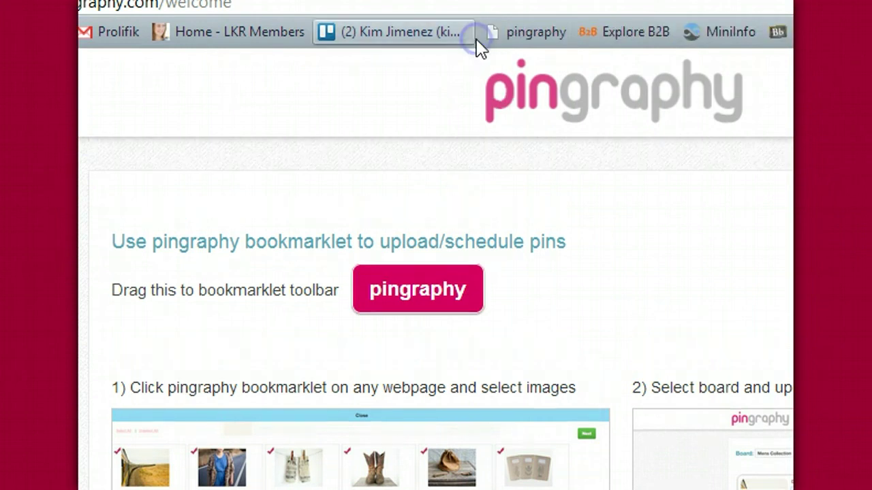
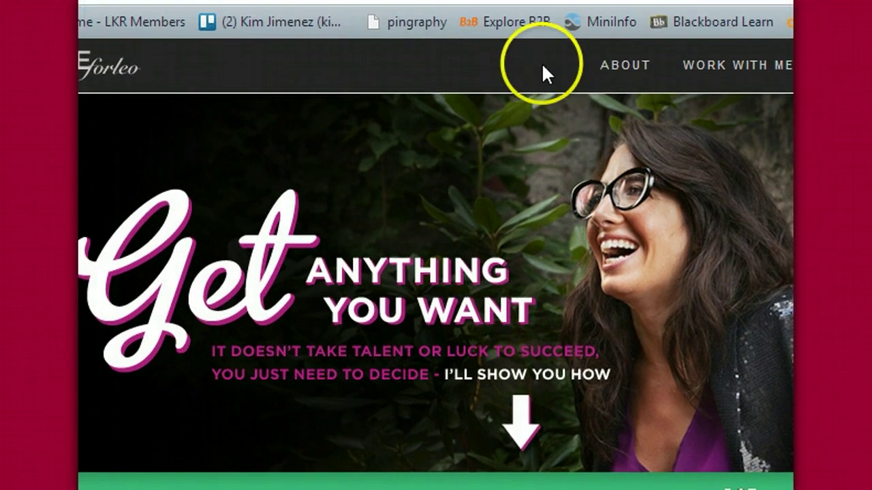
left_click(434, 27)
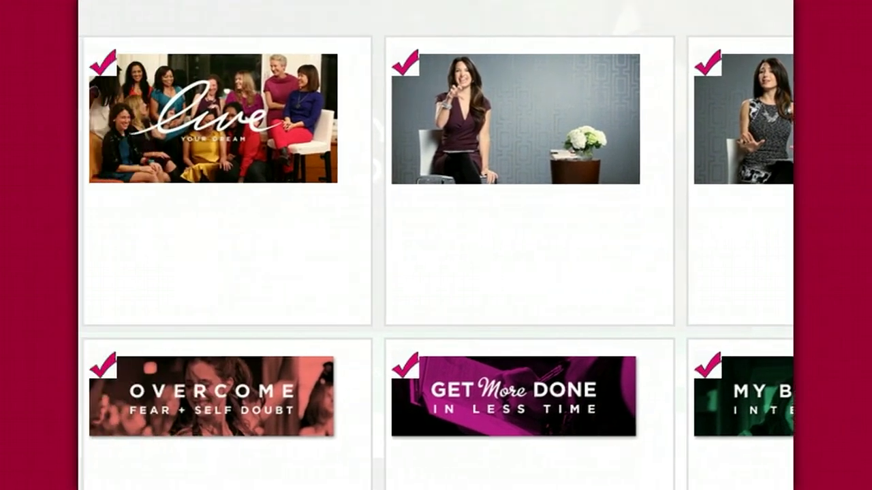
Exclude the second top-row photo and the "Get More Done" and "My Branson Interview" banners, and continue with the remaining images
left_click(411, 74)
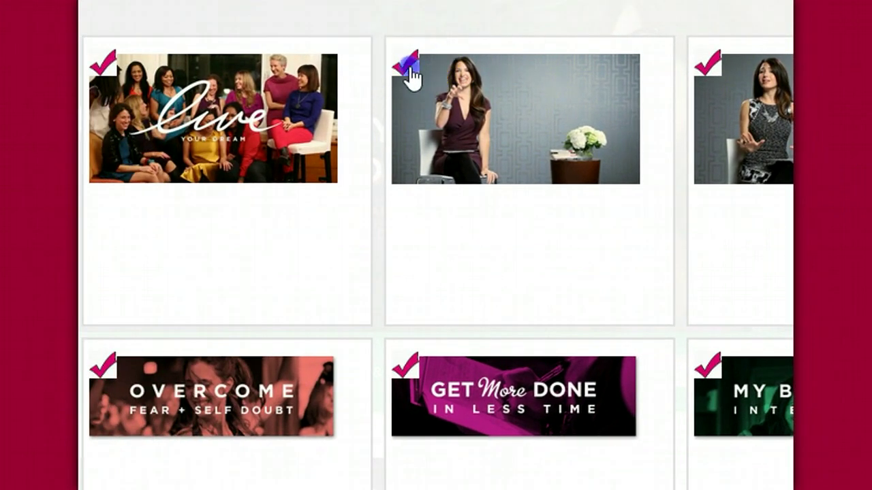
left_click(399, 363)
left_click(709, 374)
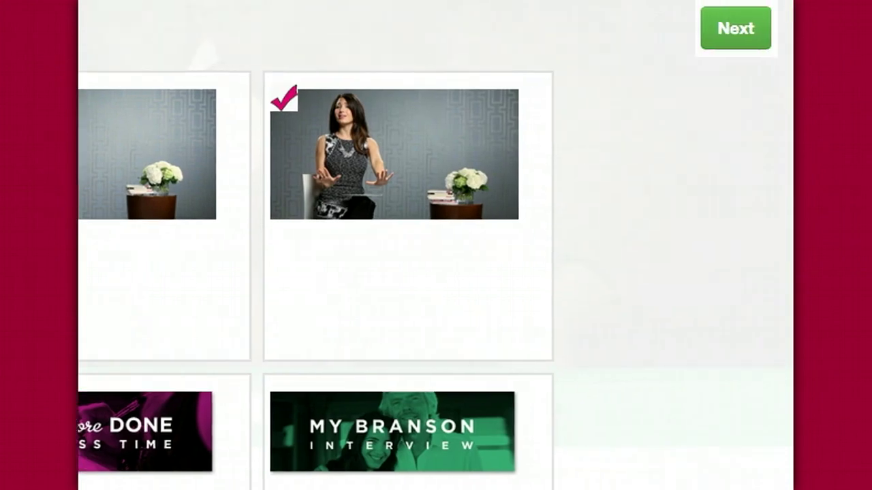
left_click(733, 30)
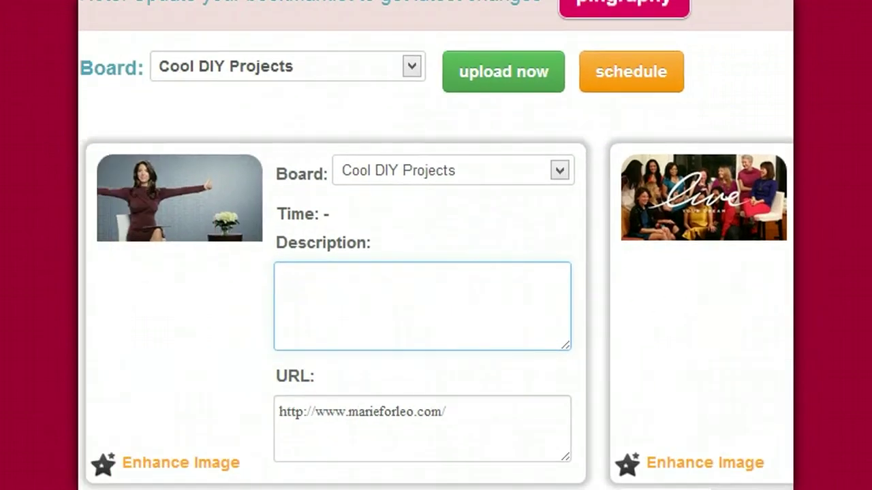
Assign the first pin to the Design Inspiration board and give it the description "Great video by Marie Forleo"
left_click(559, 170)
left_click(544, 212)
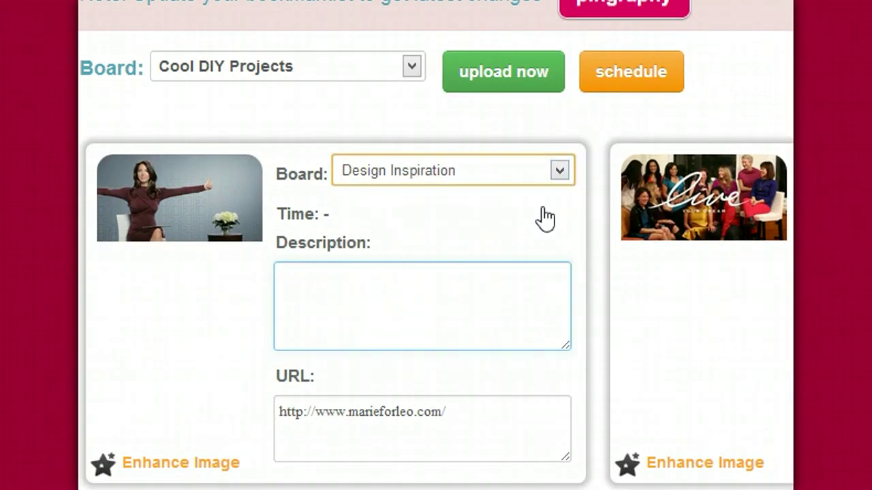
left_click(377, 301)
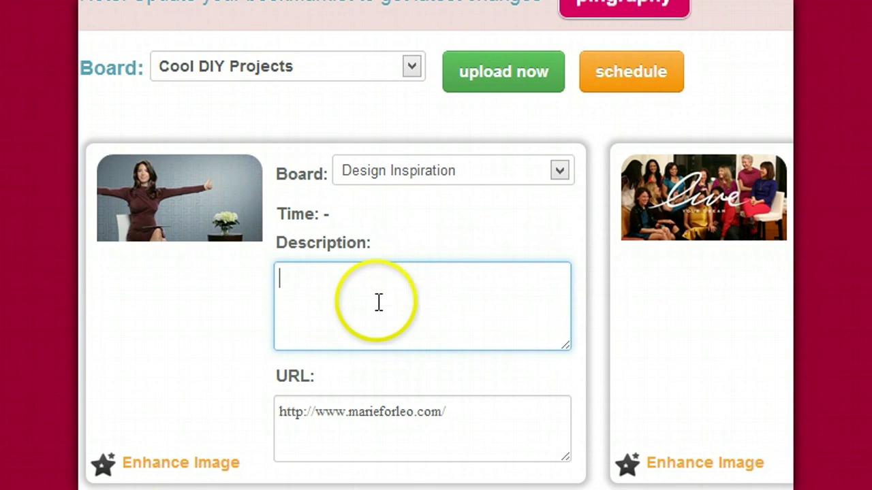
right_click(378, 302)
left_click(378, 302)
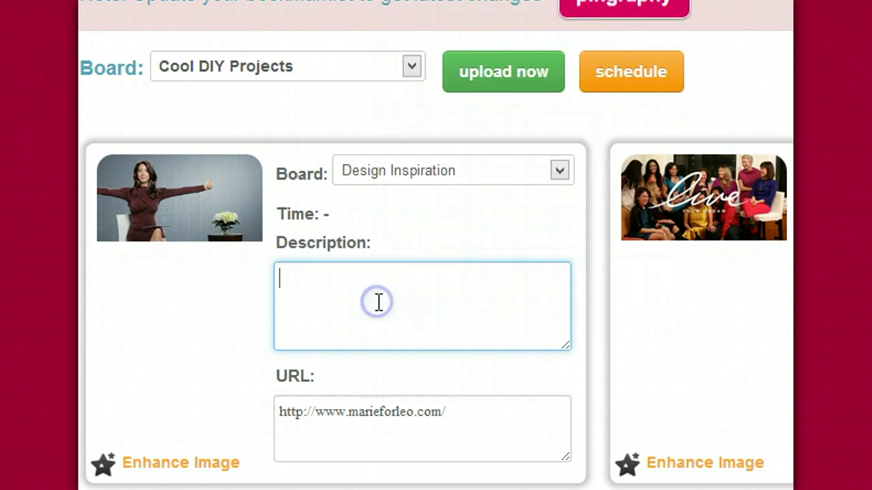
type("Great video by Marie Forleo")
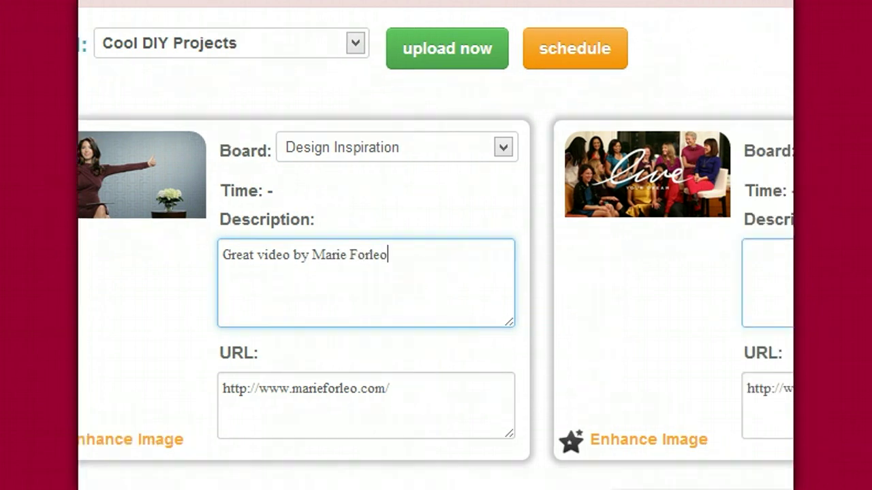
Leave the group-photo "live" pin on the Cool DIY Projects board and give it the description "lkasjglkasd"
left_click(665, 99)
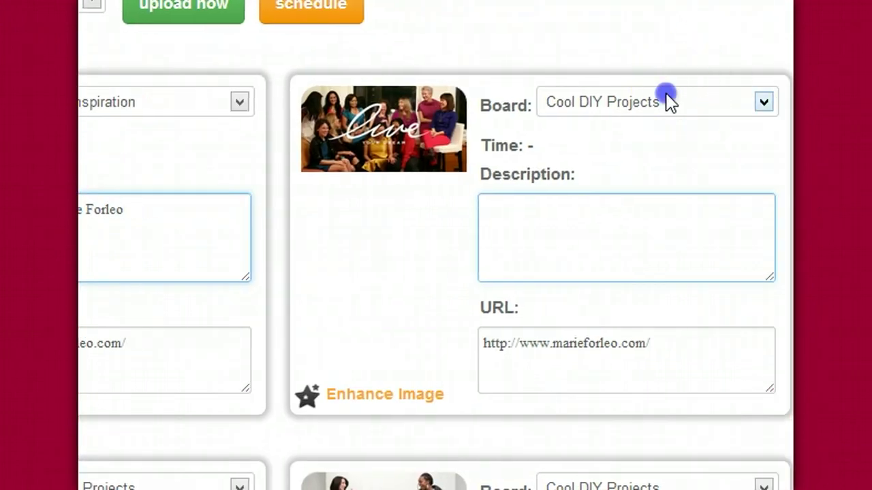
left_click(668, 102)
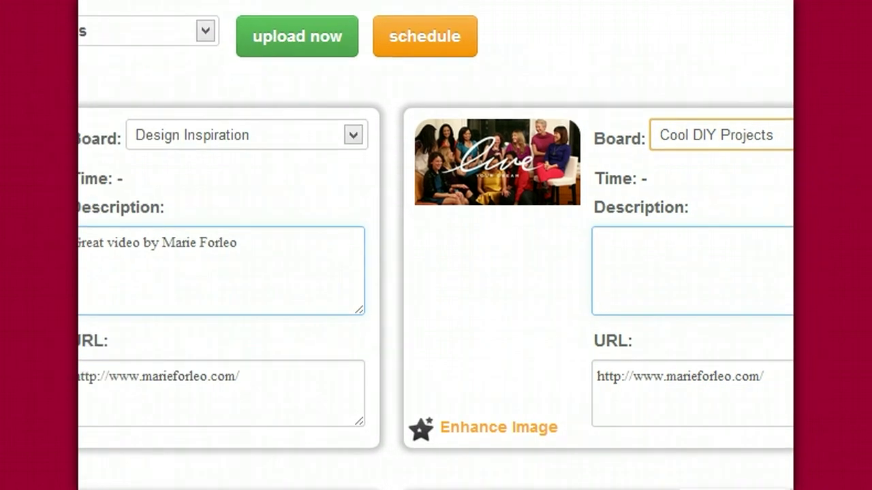
left_click(647, 247)
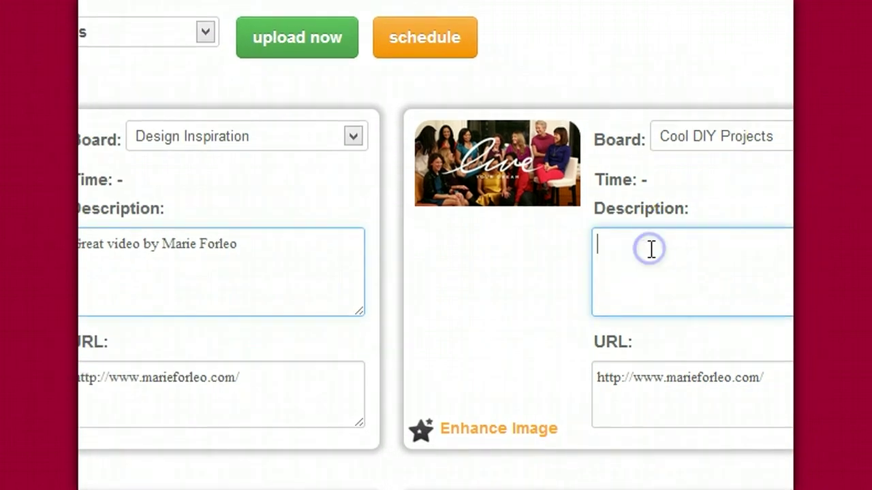
type("lkasjglkasd")
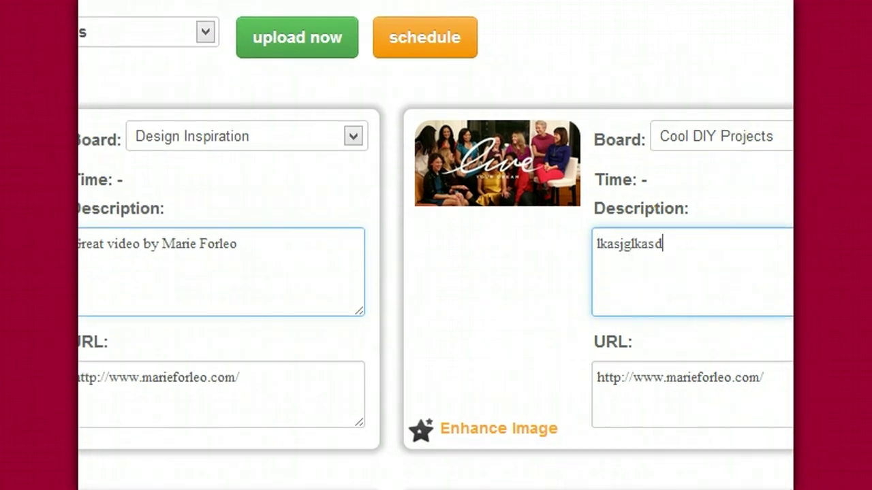
Describe the seated interview pin as "lakjlgkj", the pin beside it with placeholder text, and the award-badges pin as "akjglaksdjg"
scroll(755, 400, "down", 3)
scroll(662, 341, "down", 1)
left_click(661, 341)
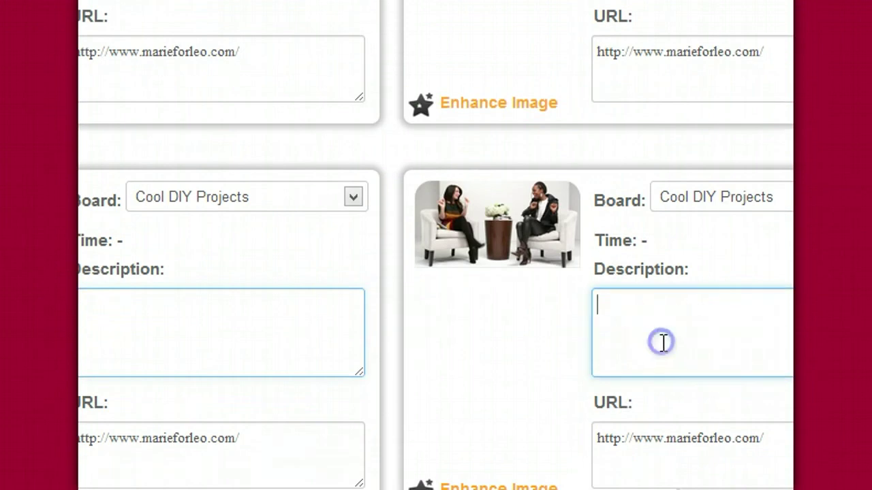
type("lakjlgkj")
left_click(242, 333)
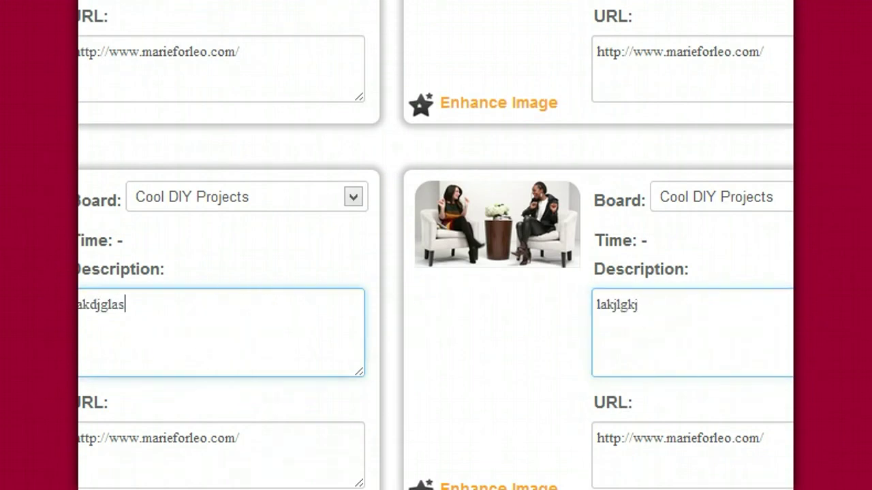
scroll(436, 245, "down", 5)
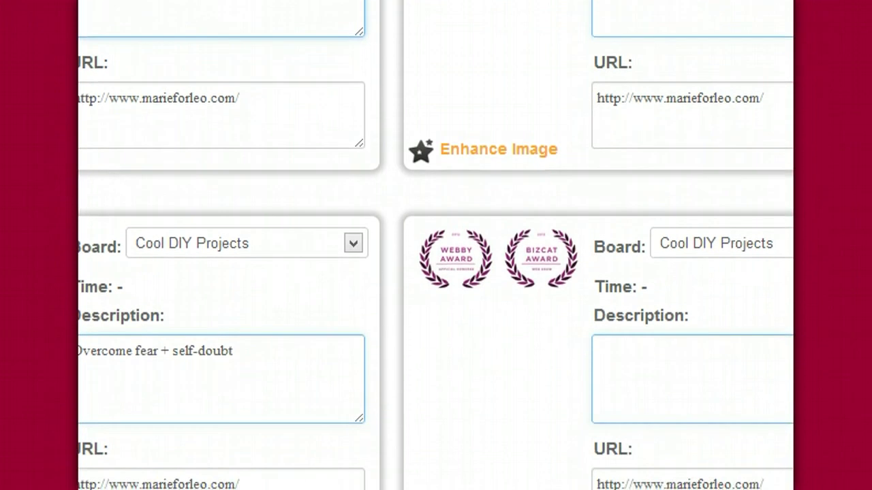
left_click(699, 368)
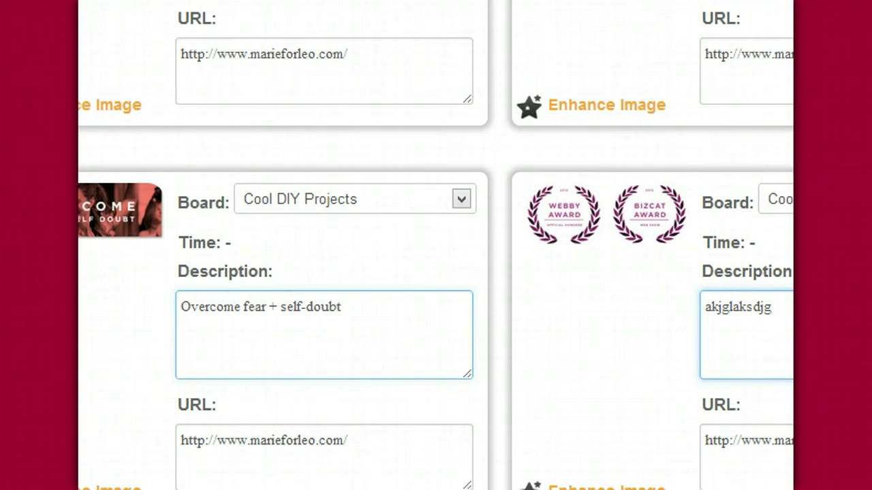
Try a higher brightness on the first pin's image in the enhancement editor and close it without saving
scroll(436, 245, "up", 10)
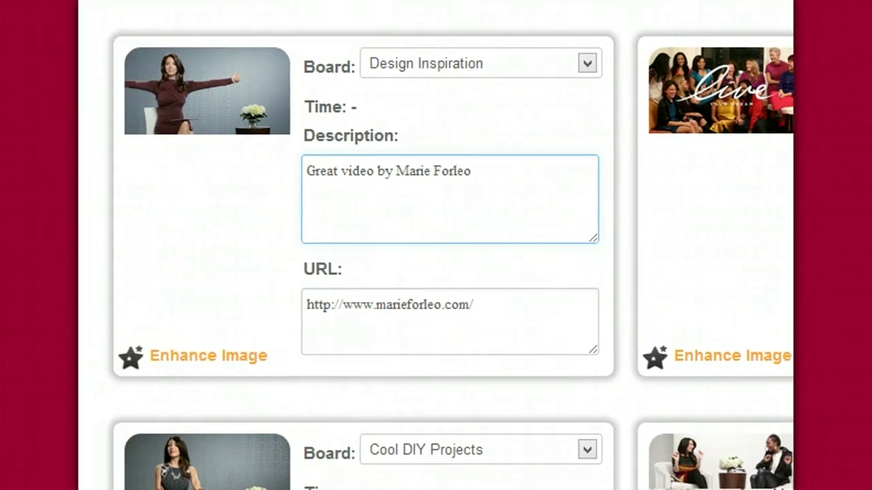
left_click(229, 358)
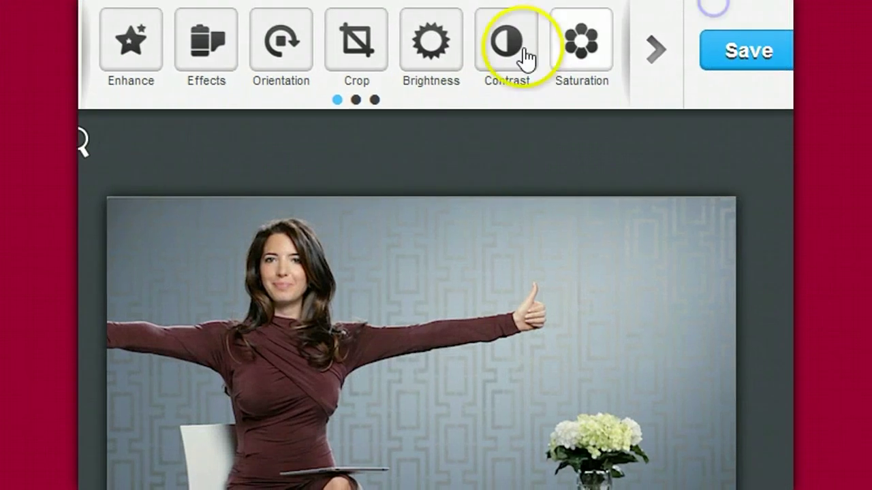
left_click(436, 68)
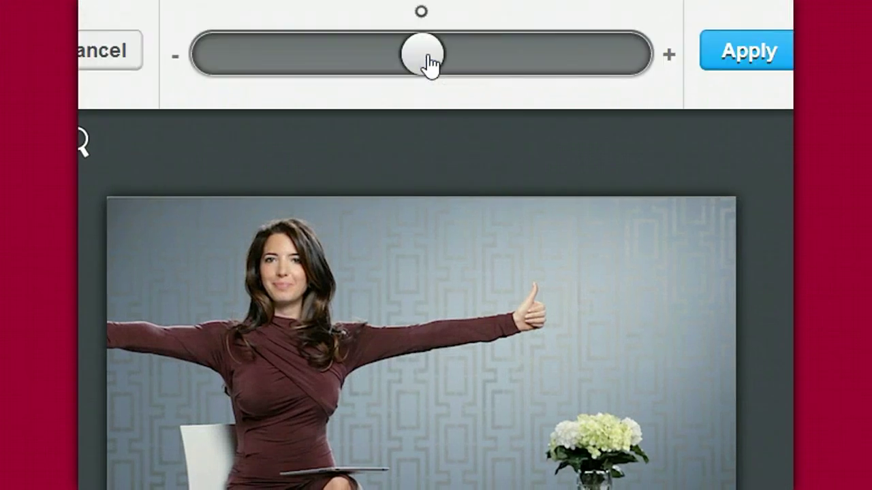
left_click_drag(429, 62, 502, 74)
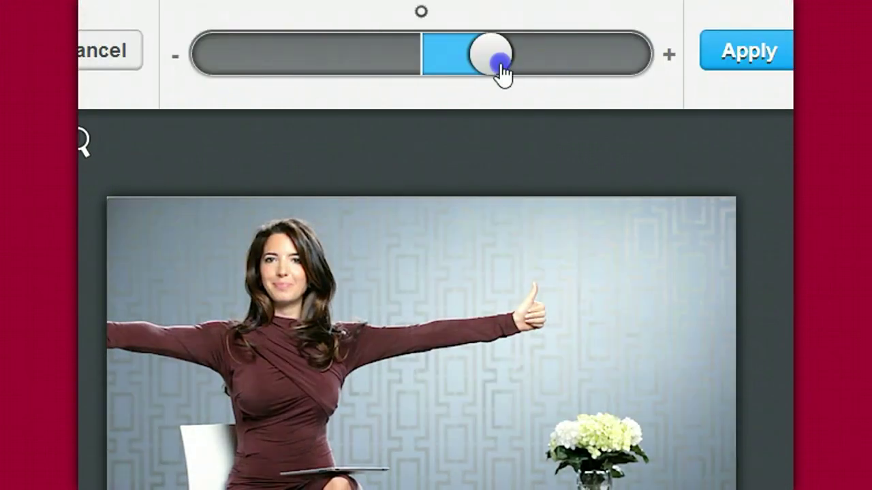
left_click(131, 54)
left_click(753, 51)
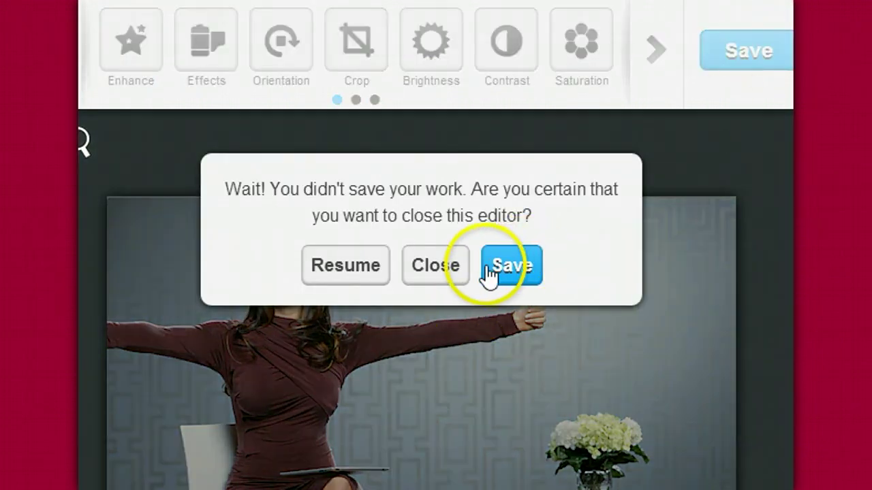
left_click(421, 274)
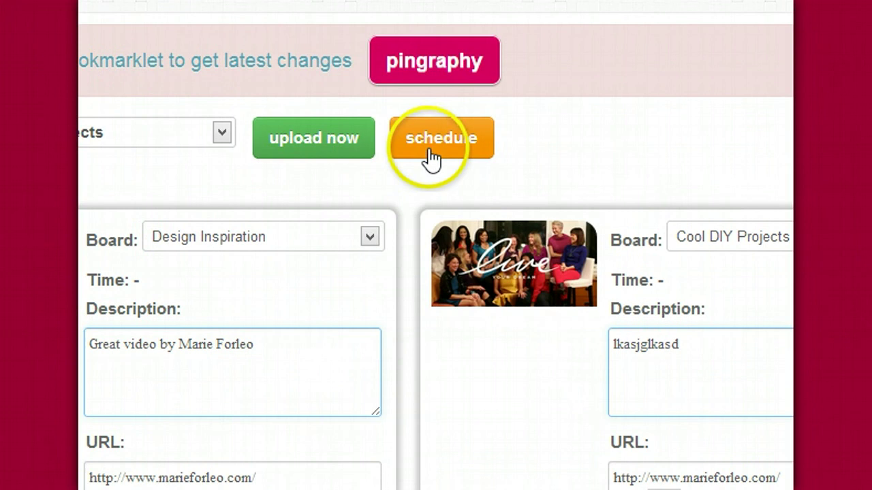
Open the scheduling options for the pins and set the start date to 03/03/2013
left_click(429, 157)
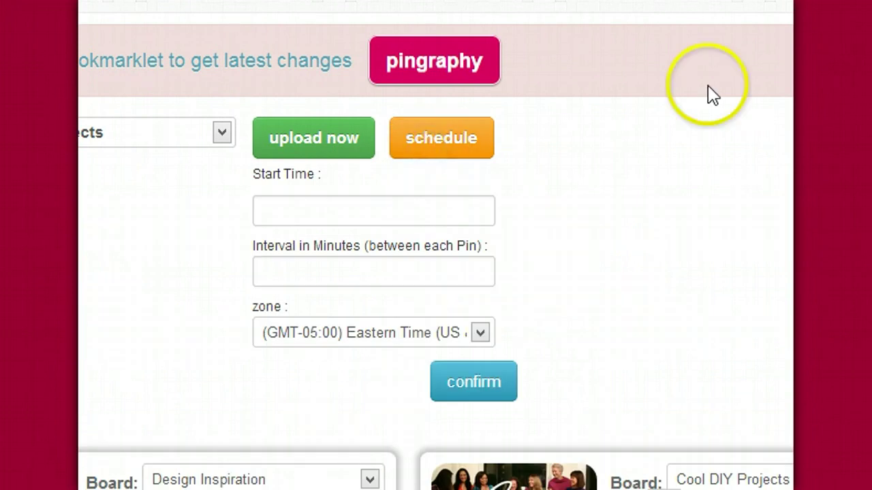
left_click(344, 218)
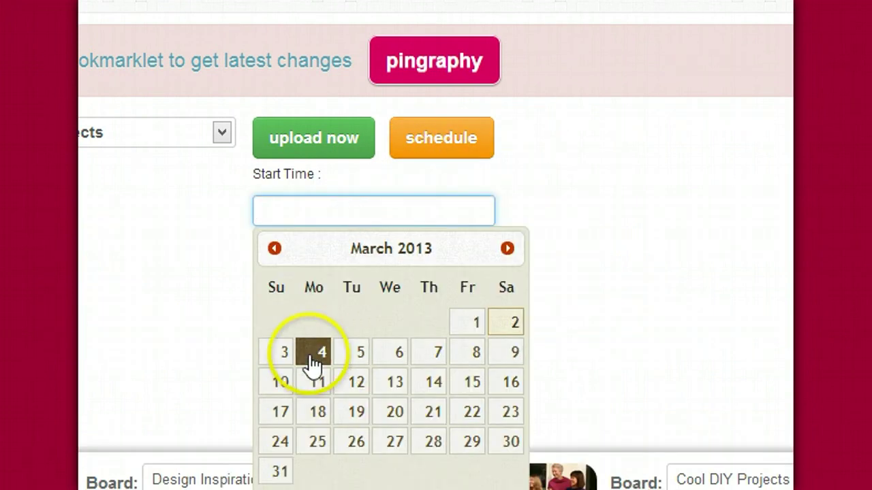
left_click(272, 353)
left_click(572, 184)
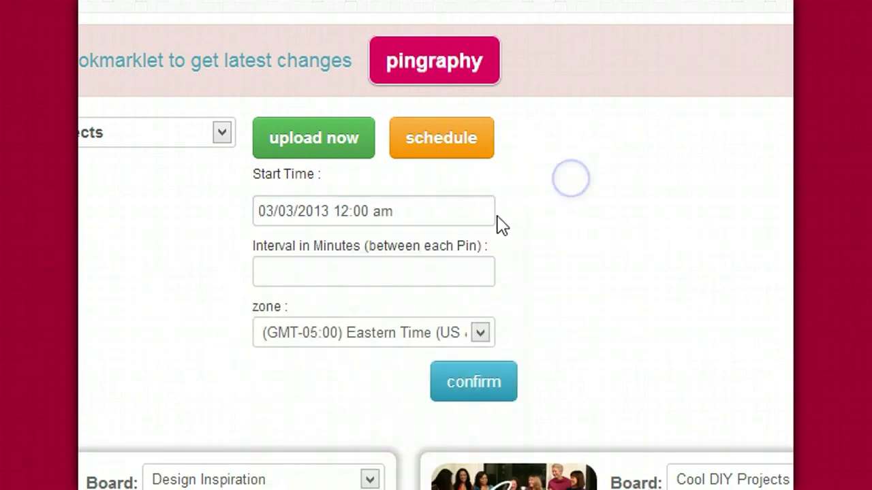
left_click(359, 270)
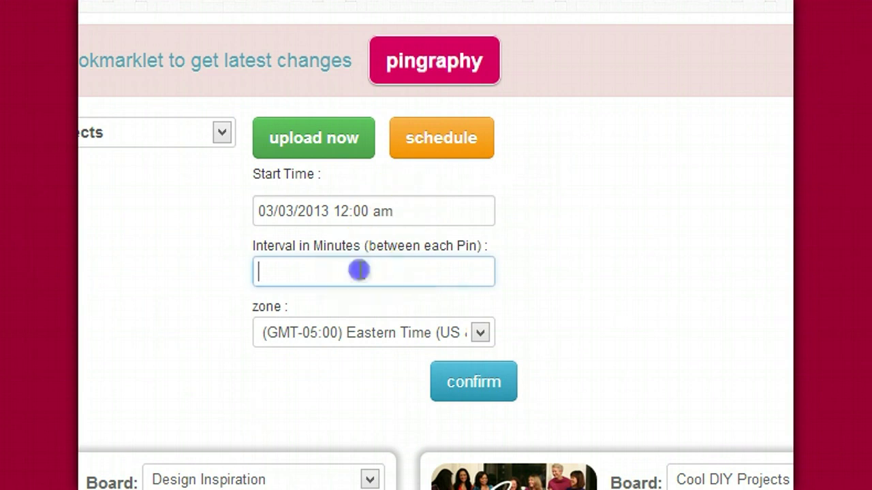
left_click(393, 210)
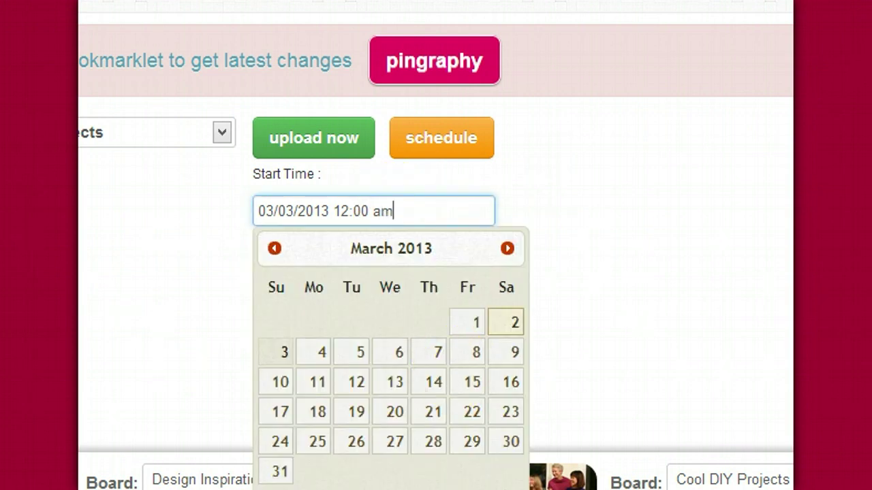
middle_click(637, 13)
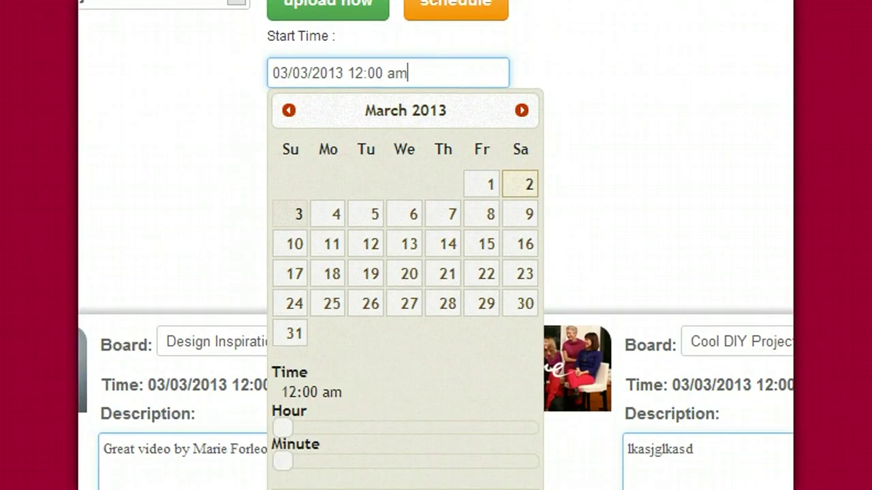
key("Escape")
scroll(364, 150, "down", 1)
scroll(364, 150, "up", 1)
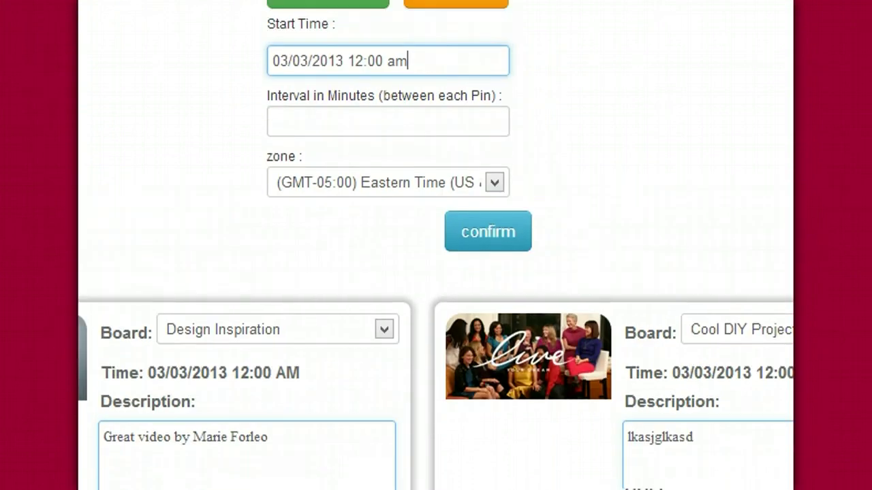
left_click(396, 62)
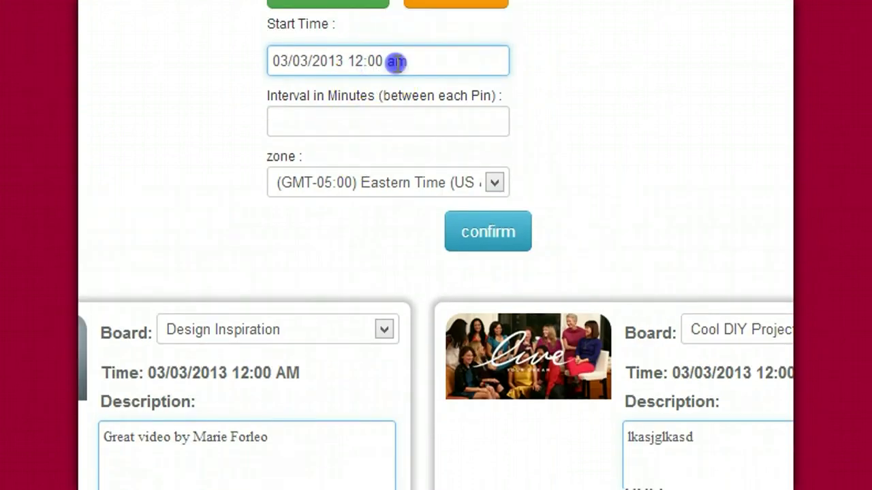
left_click(343, 61)
left_click(347, 128)
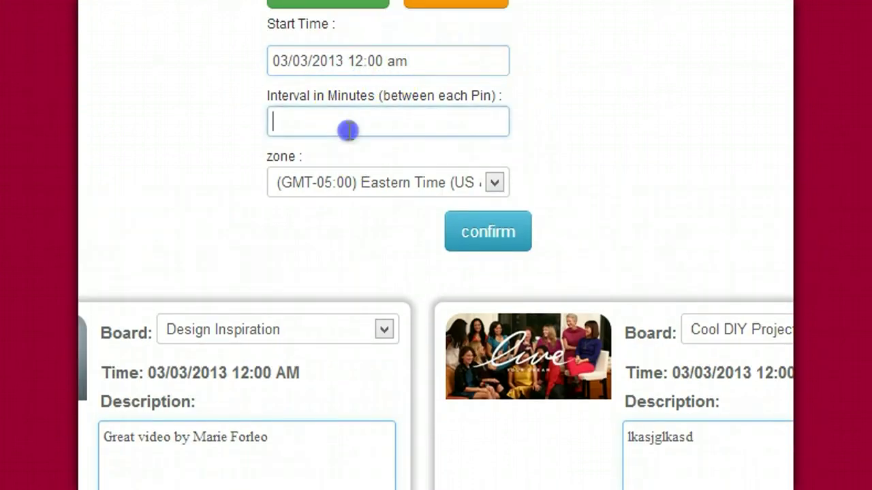
Set the start time on 03/03/2013 to 04:00 pm and confirm the schedule for all pins
left_click(396, 61)
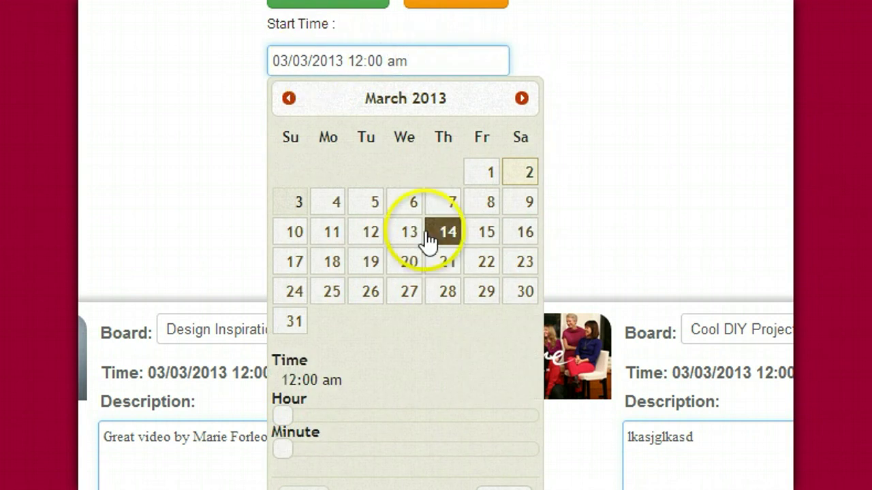
left_click_drag(283, 416, 339, 414)
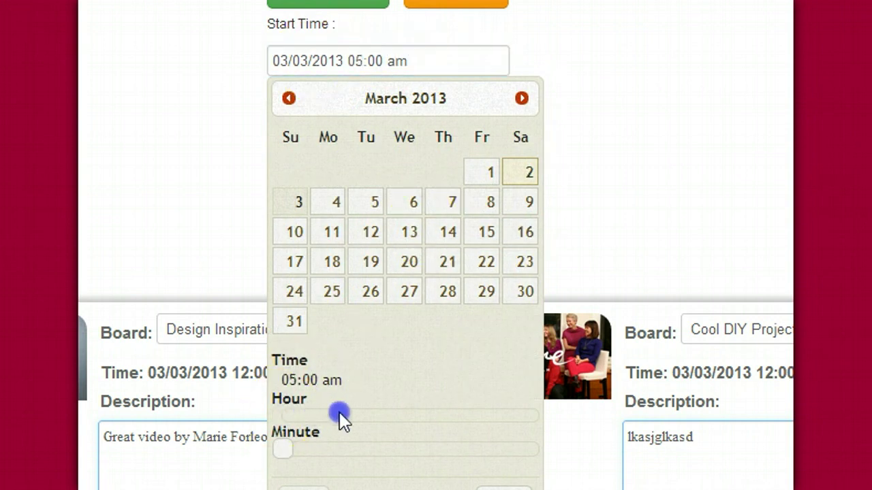
left_click_drag(462, 419, 462, 416)
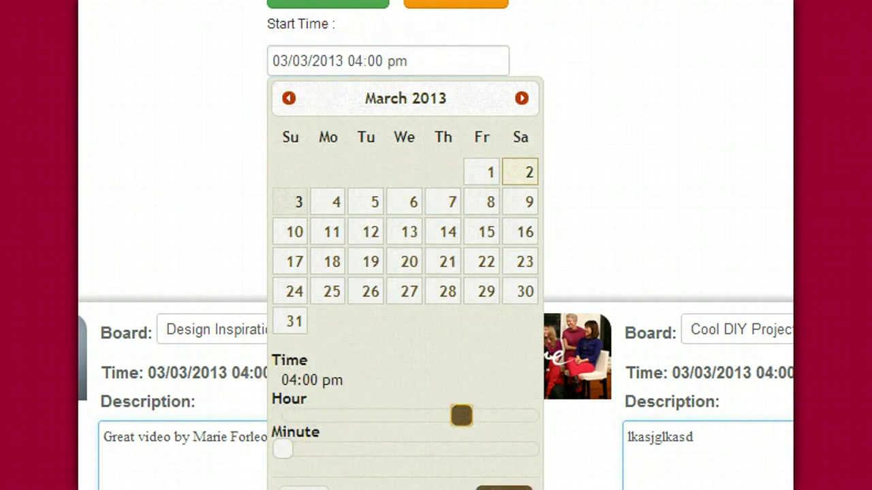
left_click(504, 486)
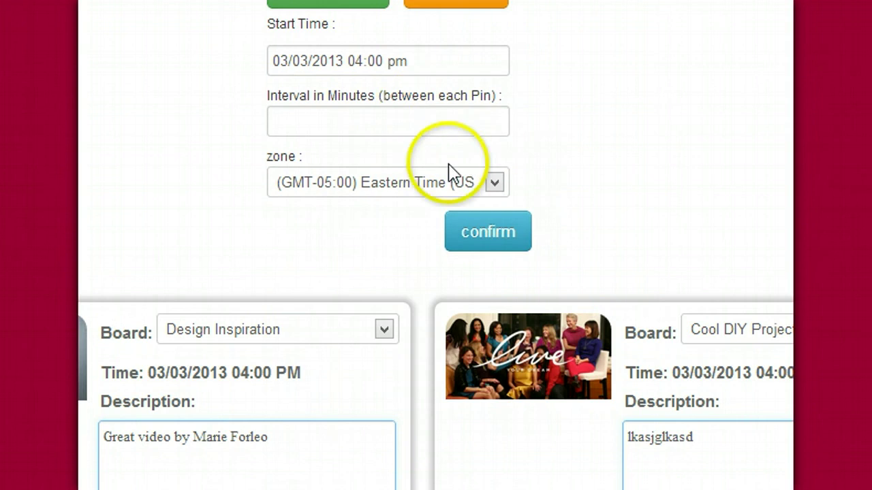
left_click(516, 246)
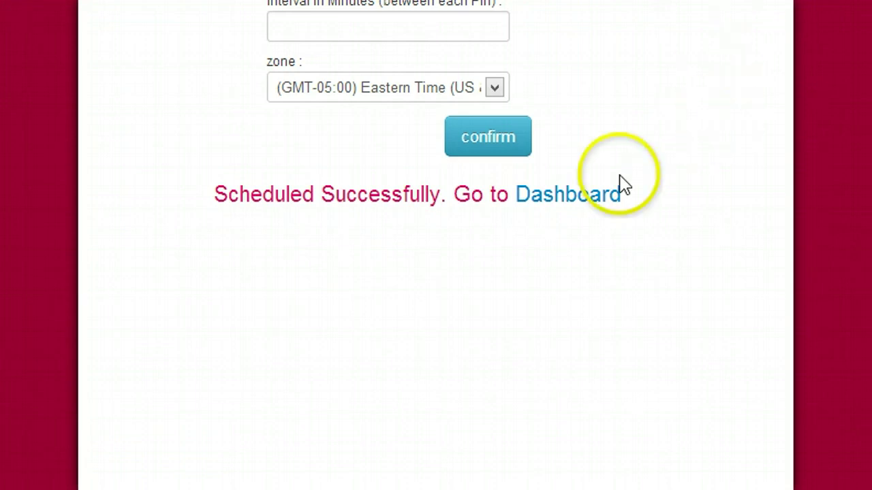
Go to the dashboard and delete the "lkasjglkasd" and "Great video by Marie Forleo" pins from the scheduled list
left_click(597, 193)
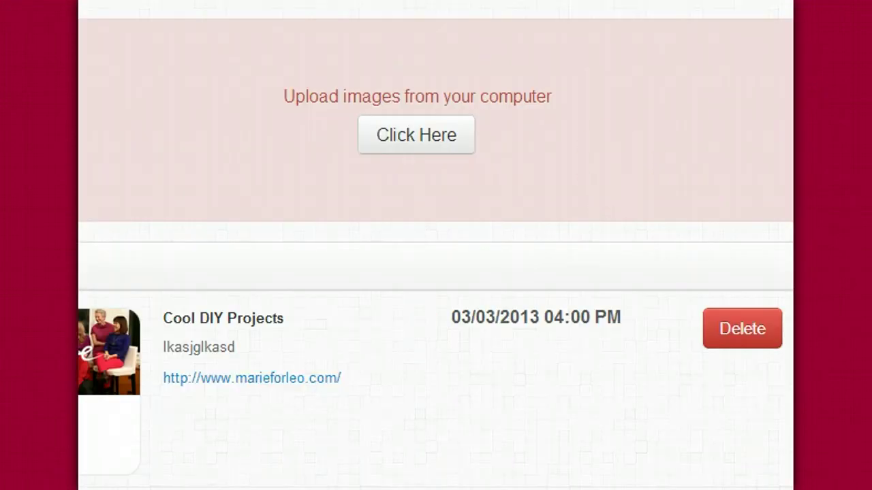
scroll(436, 245, "down", 4)
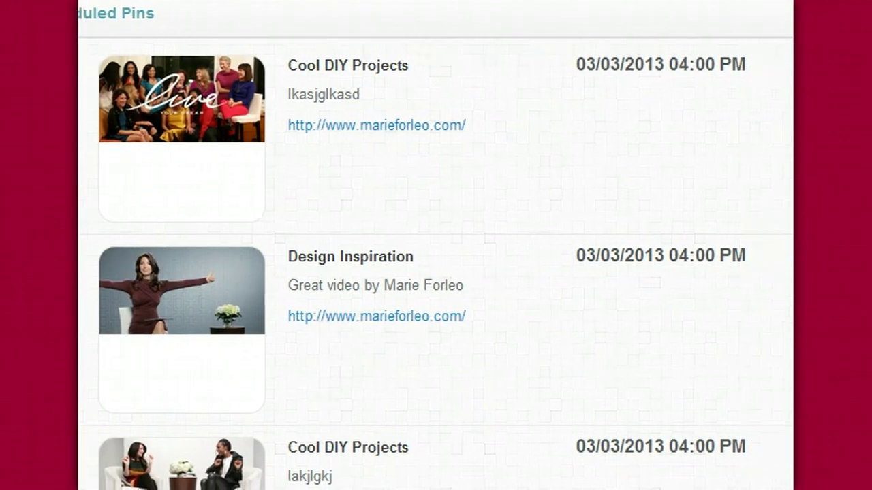
left_click(628, 92)
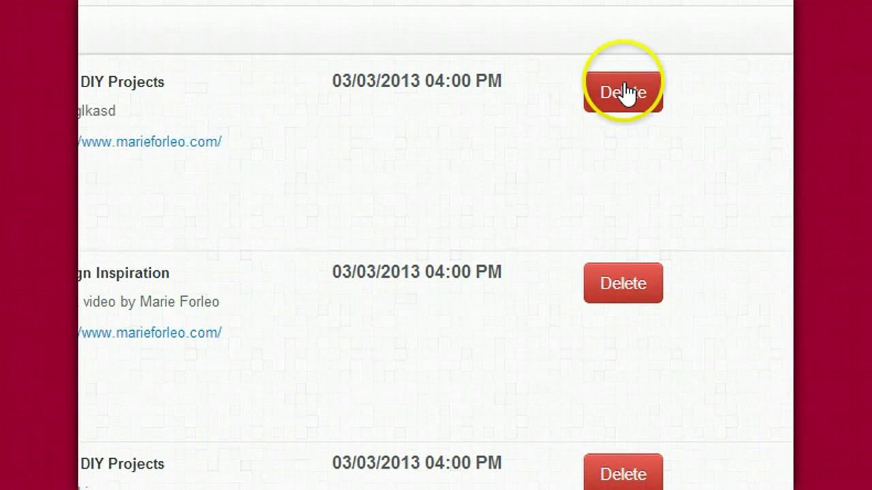
left_click(615, 102)
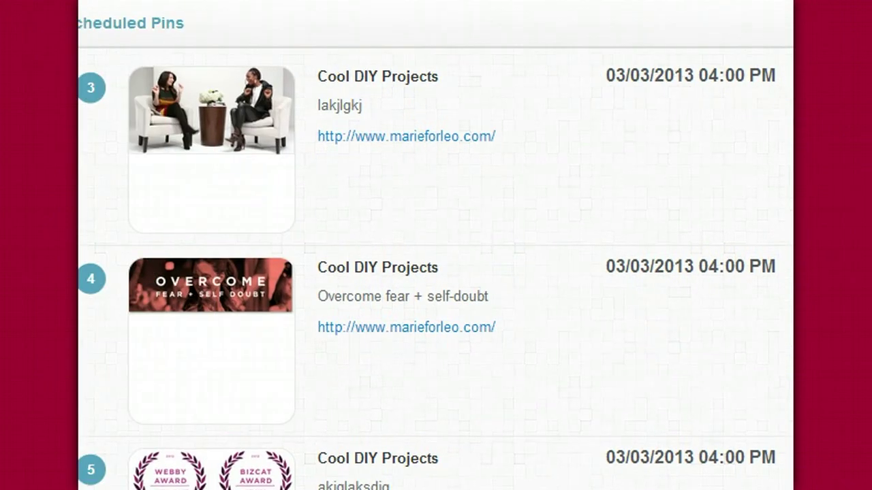
Look through the remaining scheduled pins and open the track section
scroll(436, 245, "down", 10)
scroll(436, 245, "up", 2)
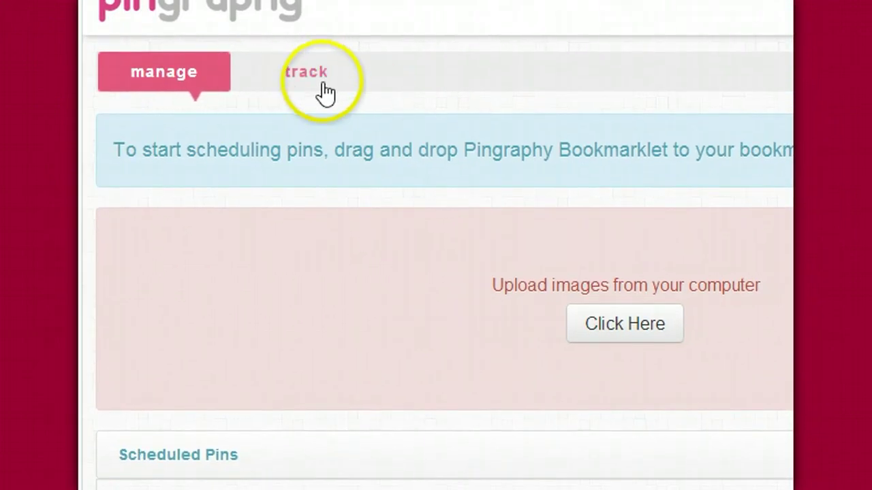
left_click(323, 89)
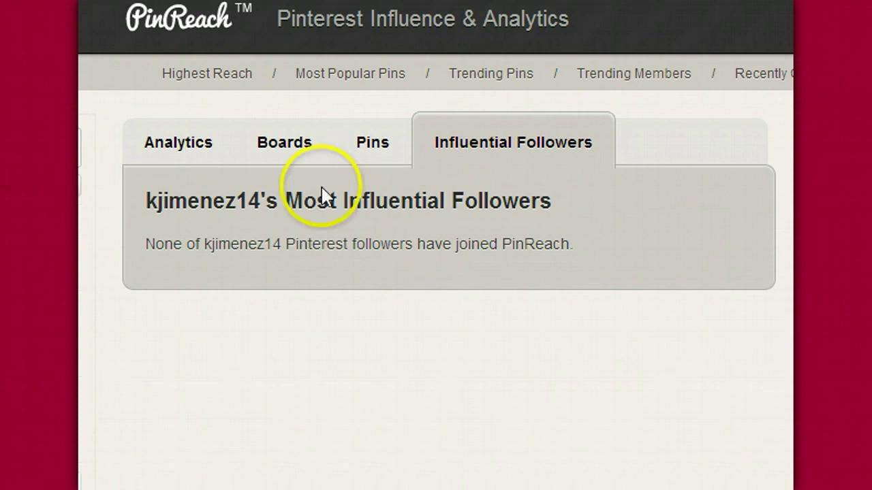
In PinReach, view the Trending Pins, Most Popular Pins and Highest Reach lists
left_click(477, 75)
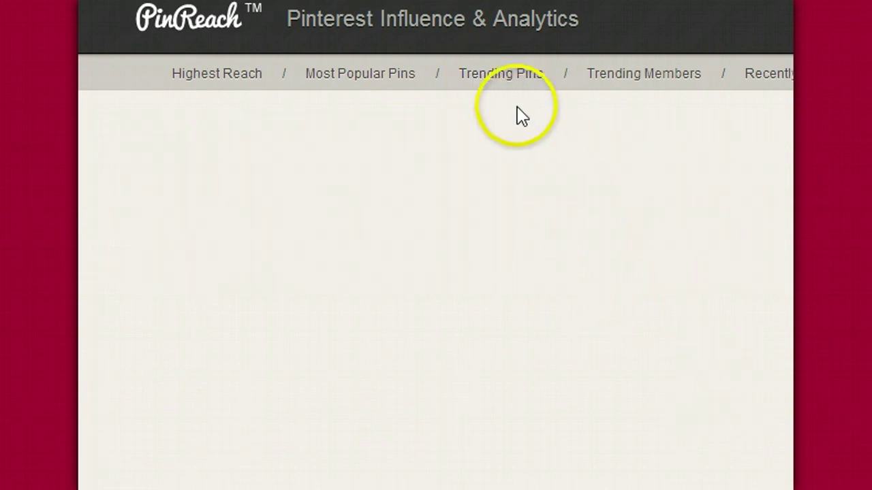
left_click(355, 76)
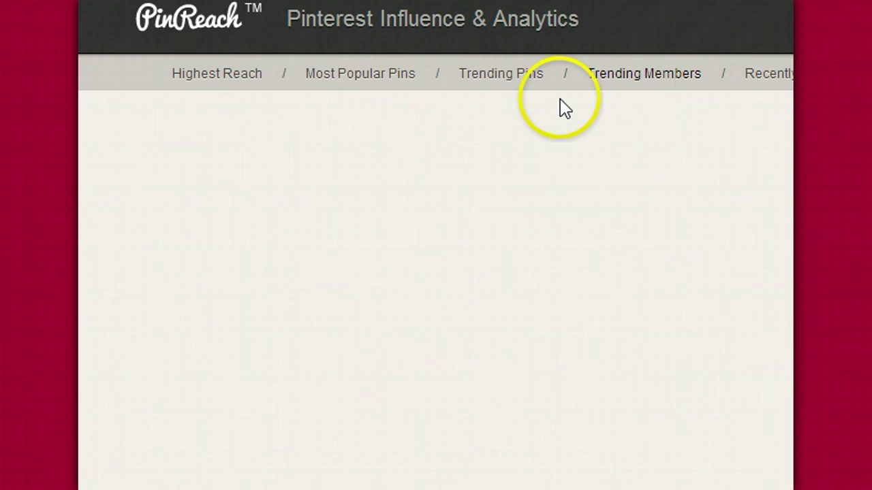
left_click(227, 83)
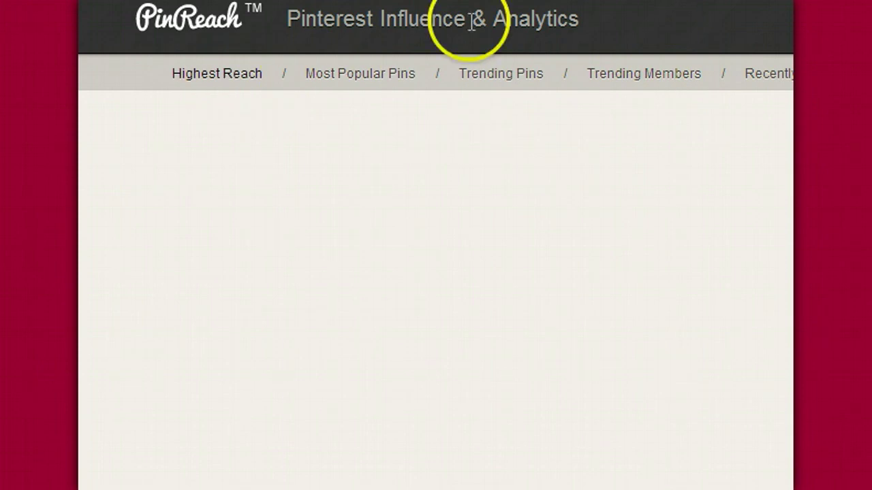